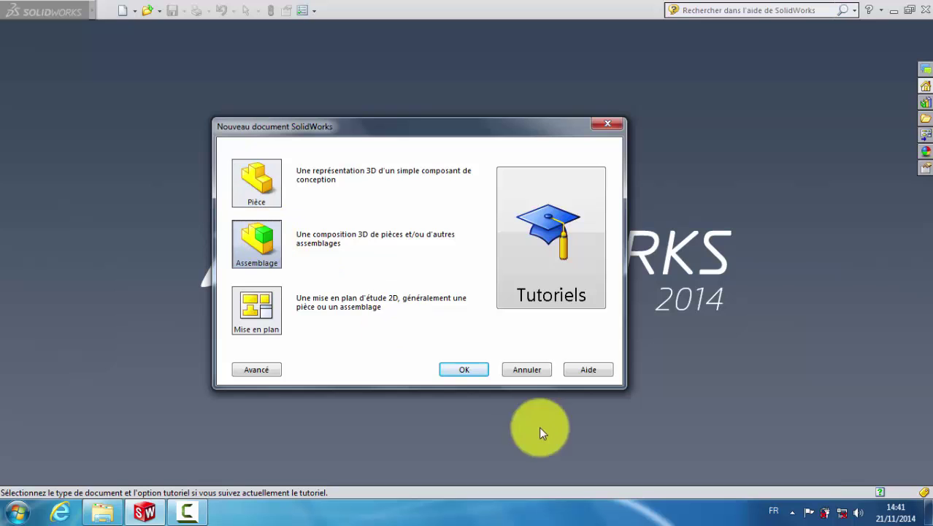
Create a new assembly and insert the fusé_Av part from the Base1_new folder at the origin
click(465, 370)
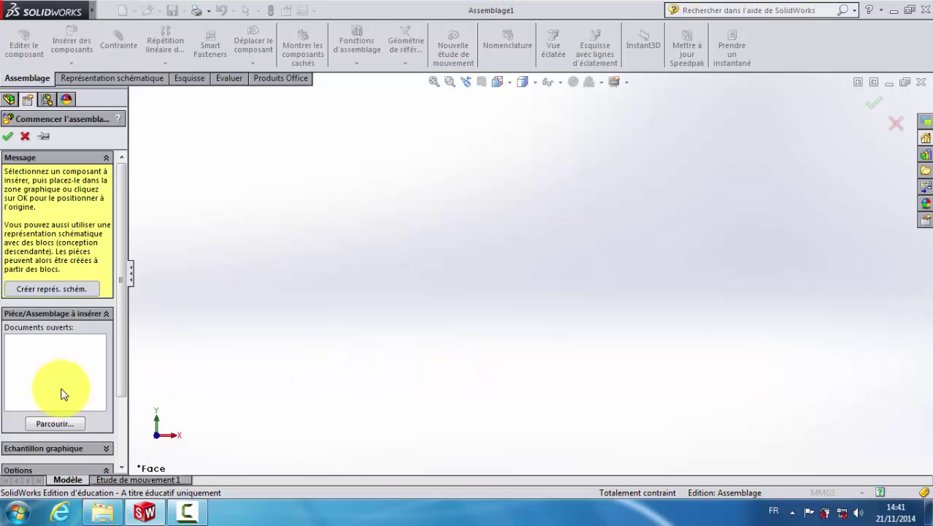
click(54, 424)
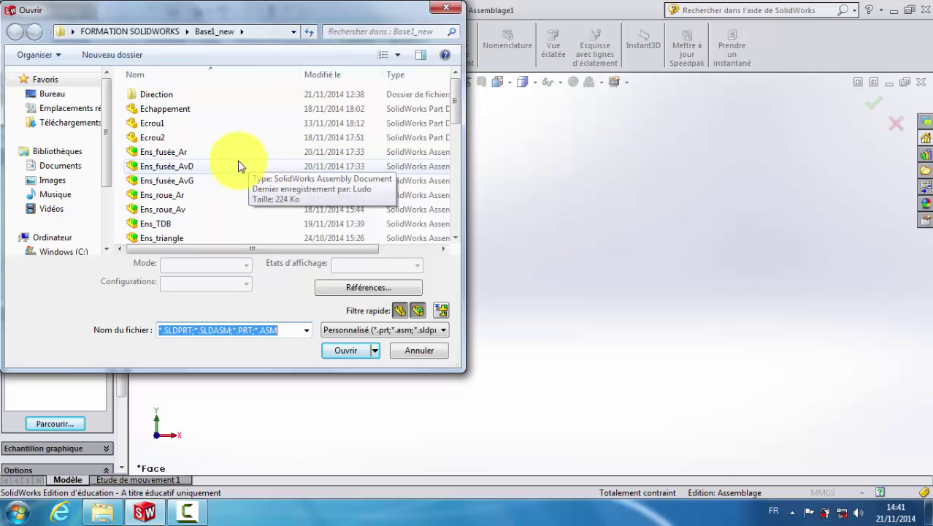
drag(456, 109, 458, 143)
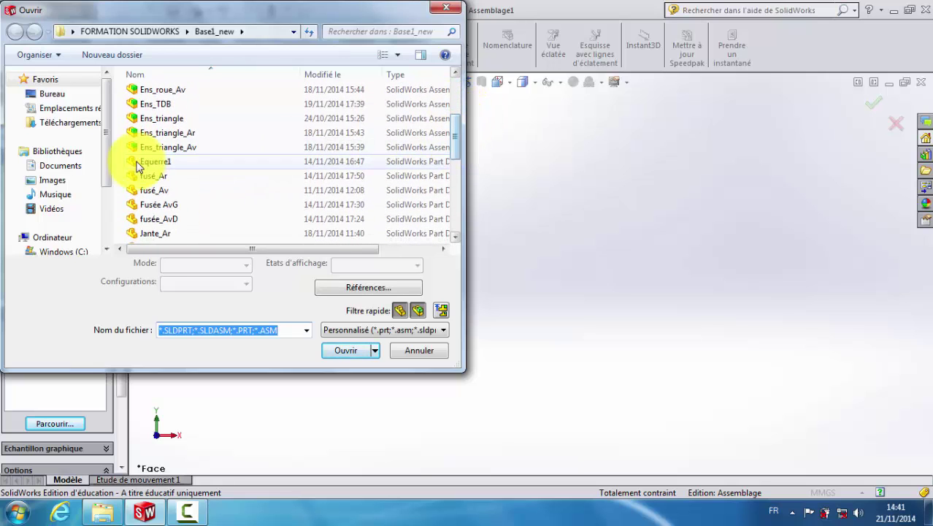
click(153, 189)
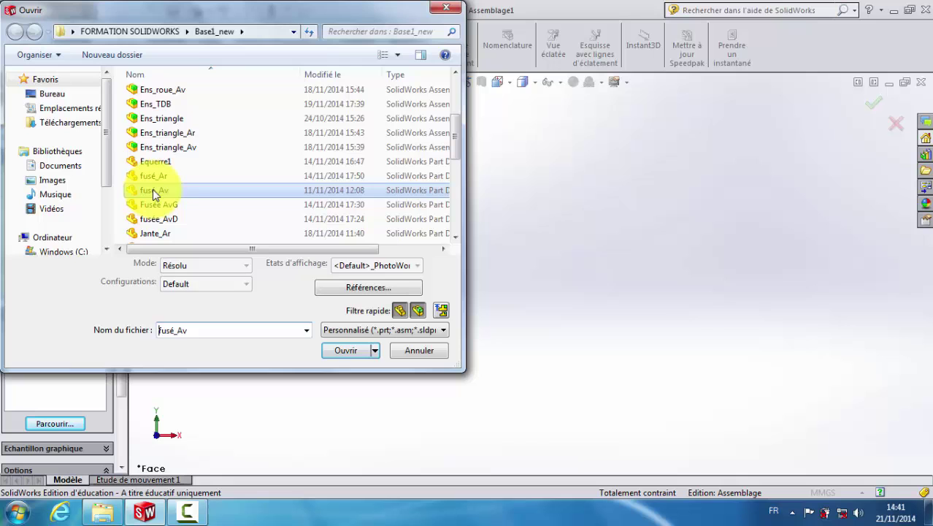
click(350, 349)
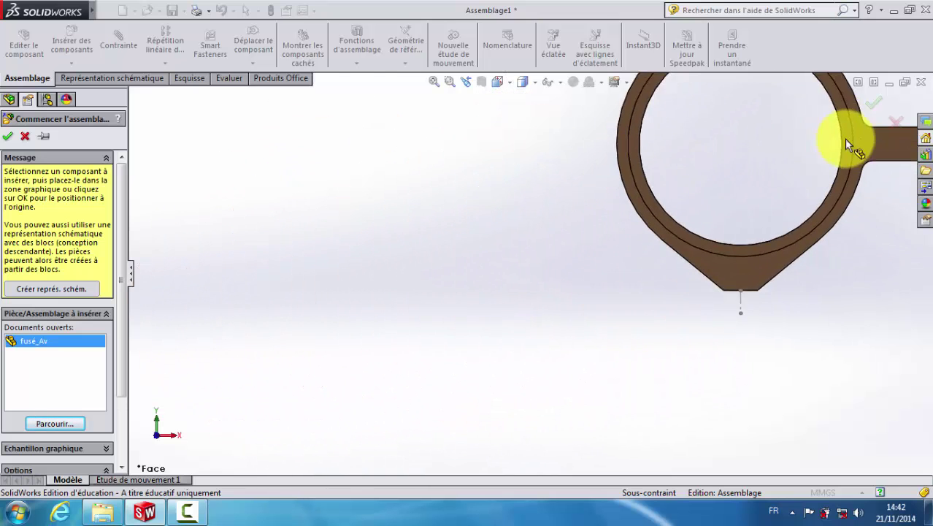
click(873, 104)
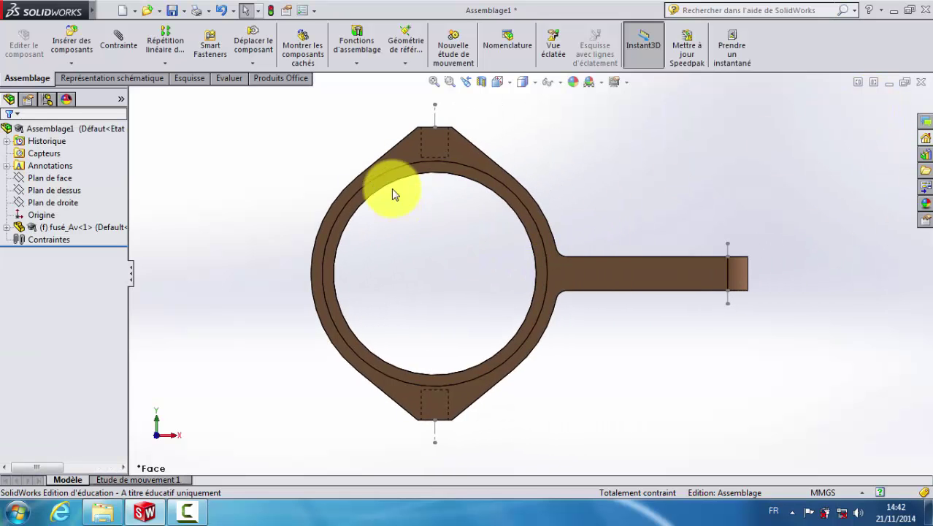
Insert the roulement part from the Base1_new folder and place it beside the fusé_Av component
scroll(537, 263, down, 3)
middle_drag(537, 263, 518, 281)
scroll(497, 322, up, 3)
scroll(525, 286, up, 3)
scroll(524, 285, down, 2)
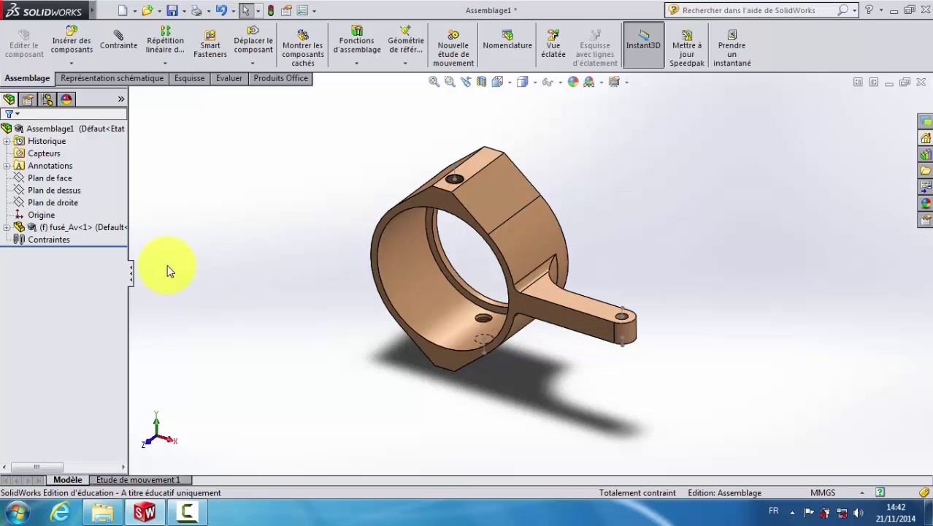
mouse_move(361, 265)
middle_down()
mouse_move(361, 284)
mouse_move(365, 255)
middle_up()
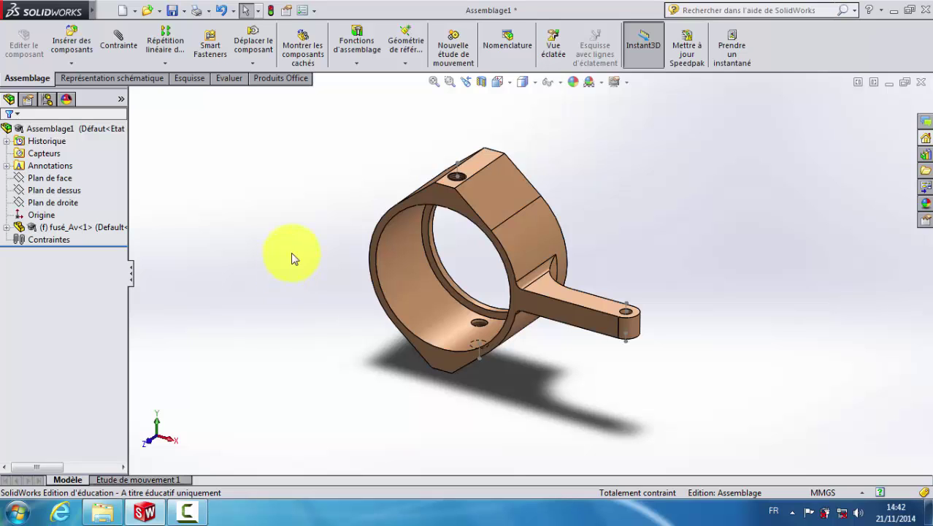
click(73, 47)
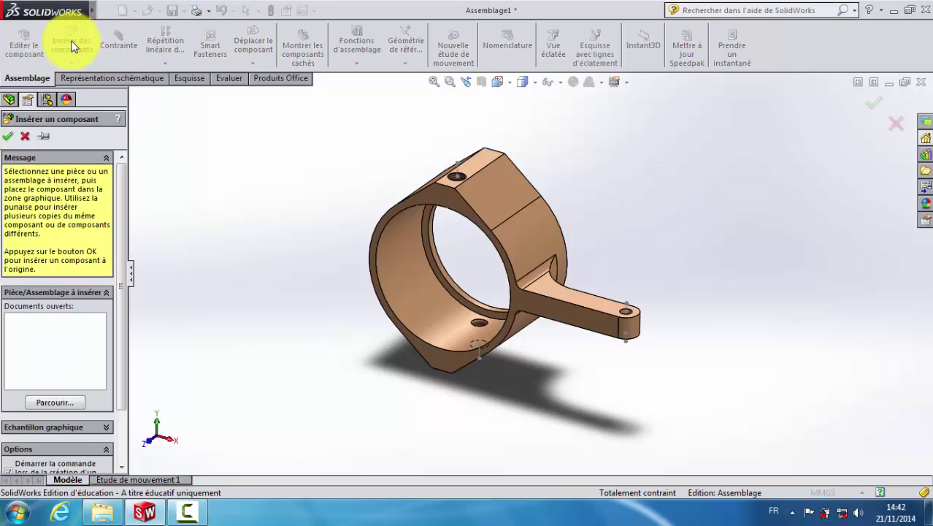
click(57, 403)
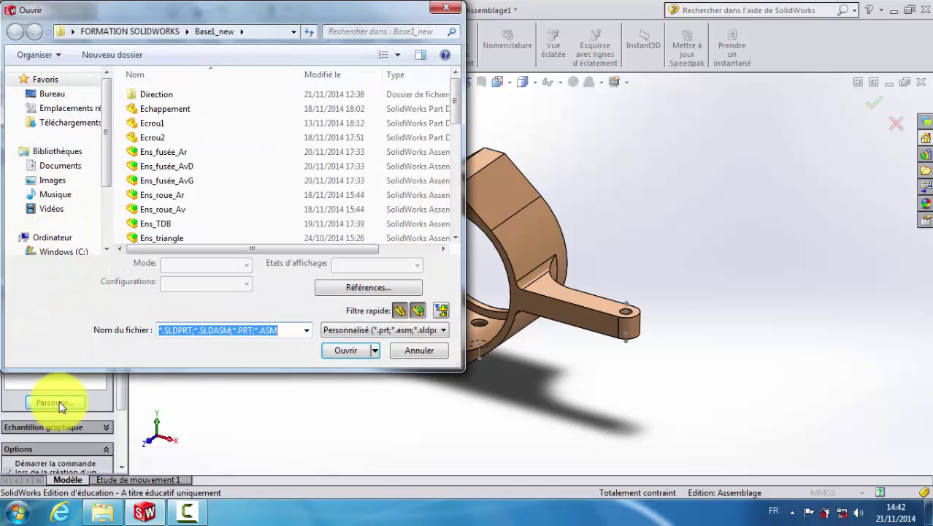
drag(457, 111, 454, 202)
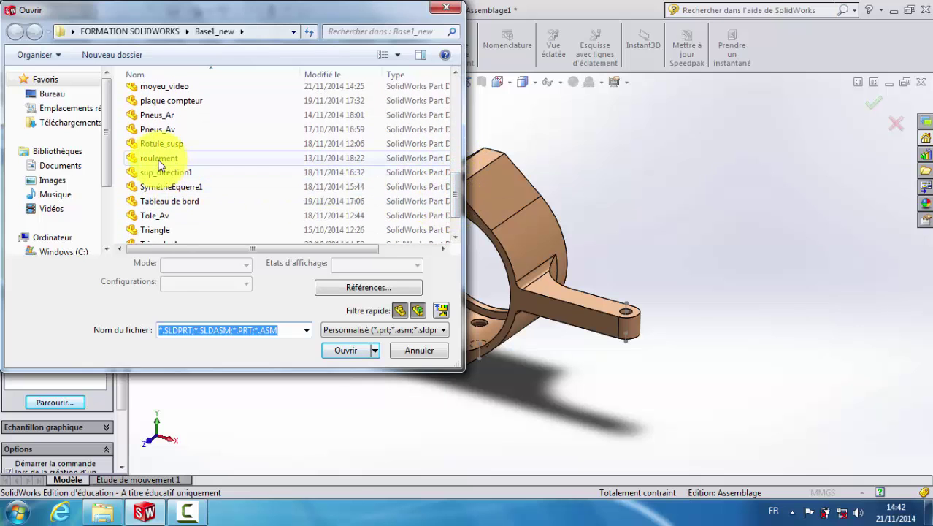
click(158, 158)
click(345, 352)
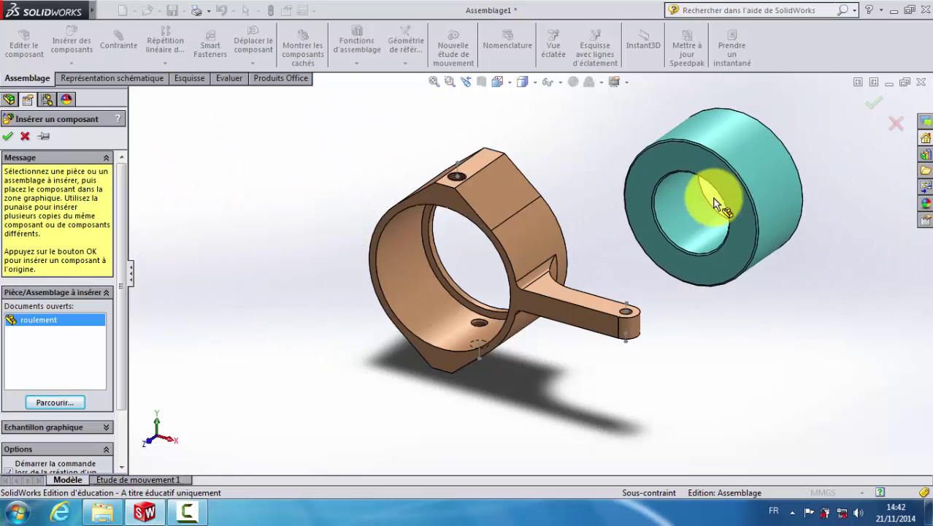
click(736, 241)
Move the roulement component to the open-bore side of fusé_Av
scroll(733, 248, up, 3)
middle_drag(733, 246, 642, 234)
drag(642, 234, 361, 255)
Duplicate the roulement in the graphics area, placing the copy above the original
mouse_move(361, 255)
middle_down()
mouse_move(374, 242)
mouse_move(359, 253)
middle_up()
ctrl+drag(357, 252, 428, 154)
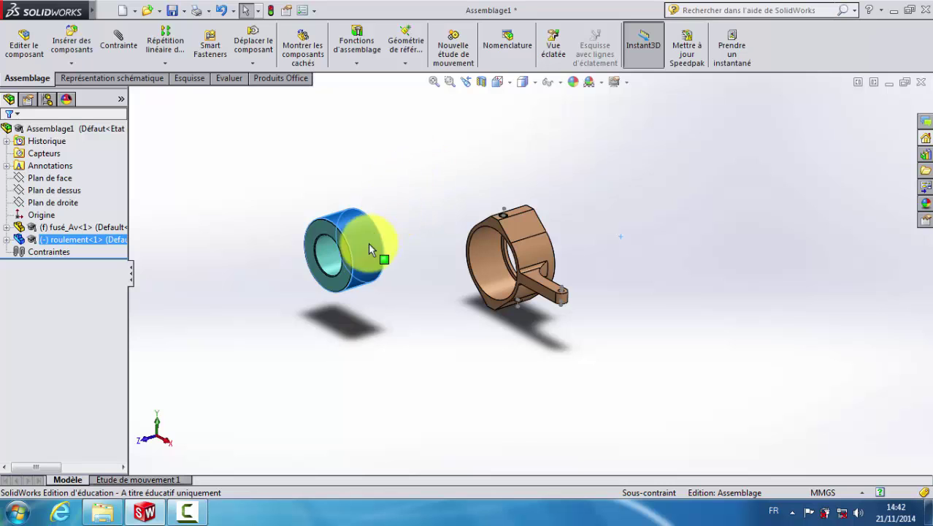
click(421, 195)
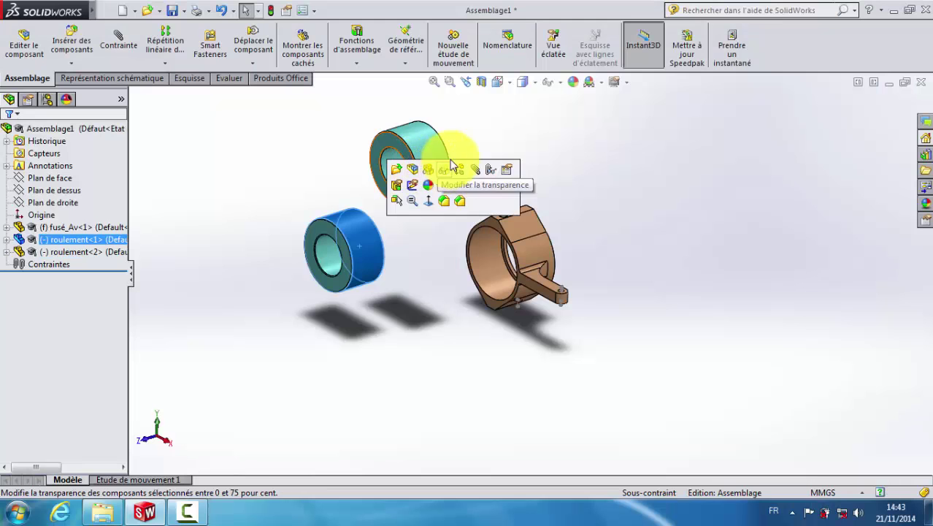
middle_drag(537, 146, 516, 151)
click(496, 183)
scroll(485, 178, down, 4)
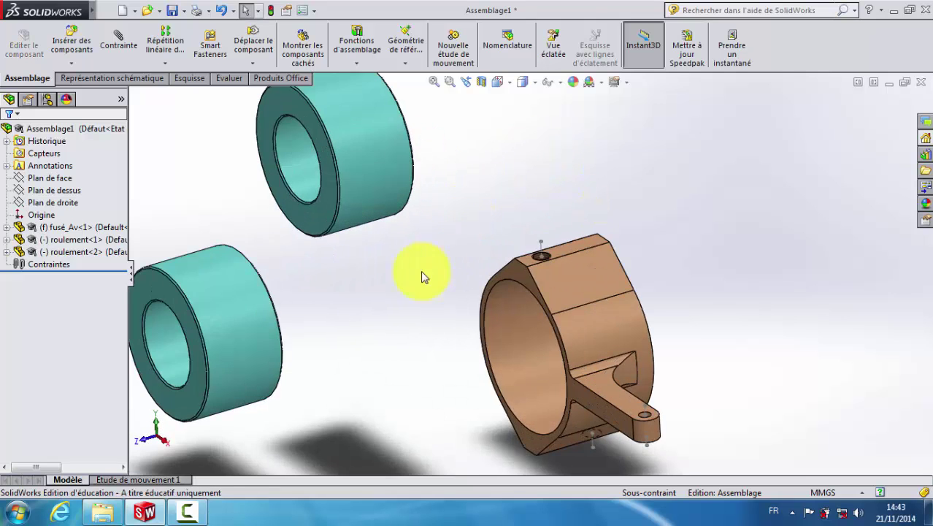
scroll(409, 262, up, 4)
middle_drag(406, 268, 432, 194)
Delete the duplicated roulement component from the assembly
click(435, 193)
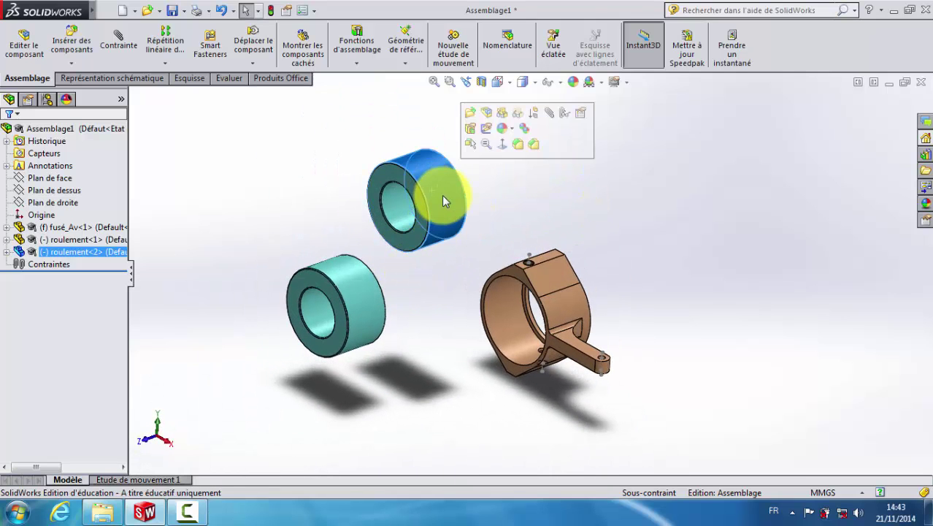
key(Delete)
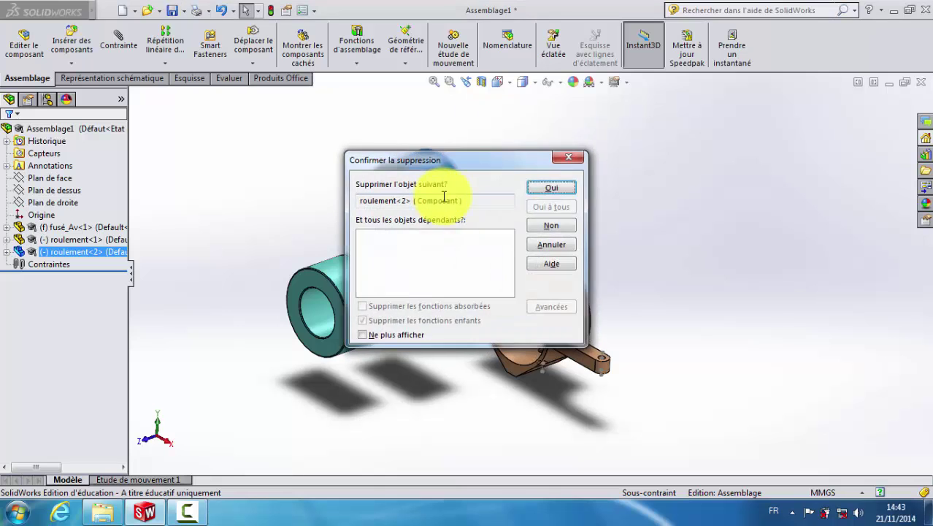
click(544, 191)
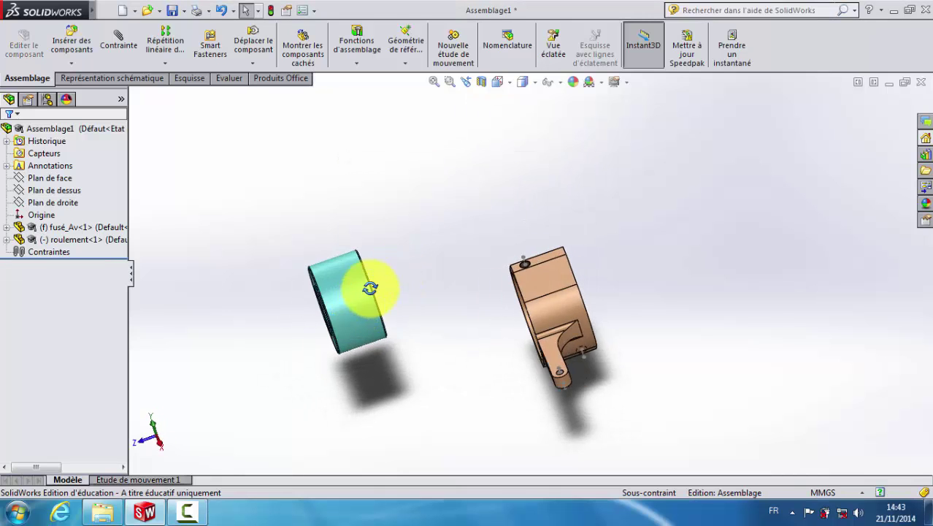
Reposition the roulement freely with Move Component so it sits above and in front of the fusé_Av bore
click(255, 47)
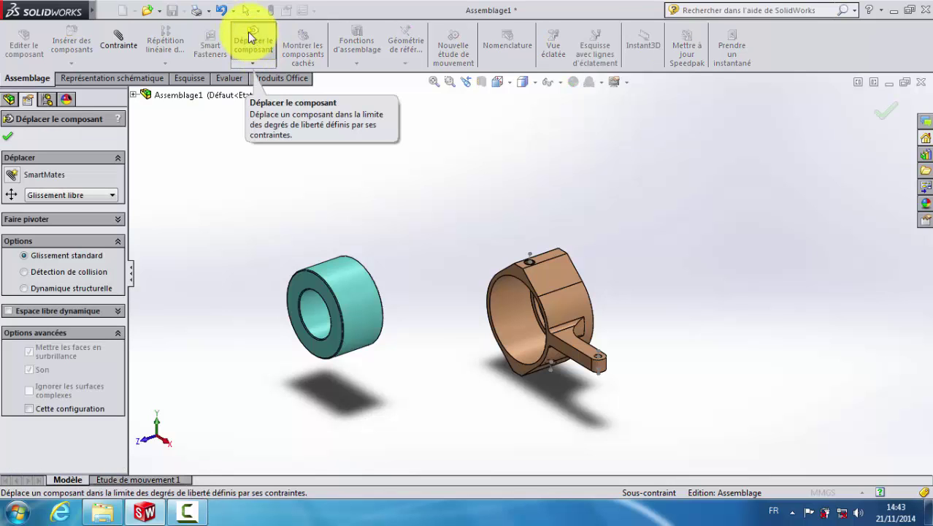
click(322, 305)
mouse_move(322, 304)
right_down()
mouse_move(347, 288)
mouse_move(322, 297)
right_up()
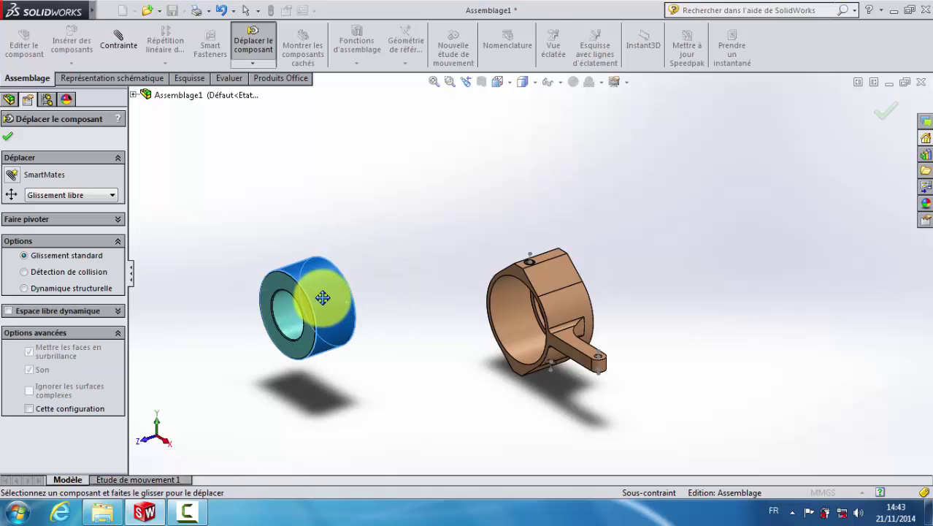
drag(320, 297, 372, 230)
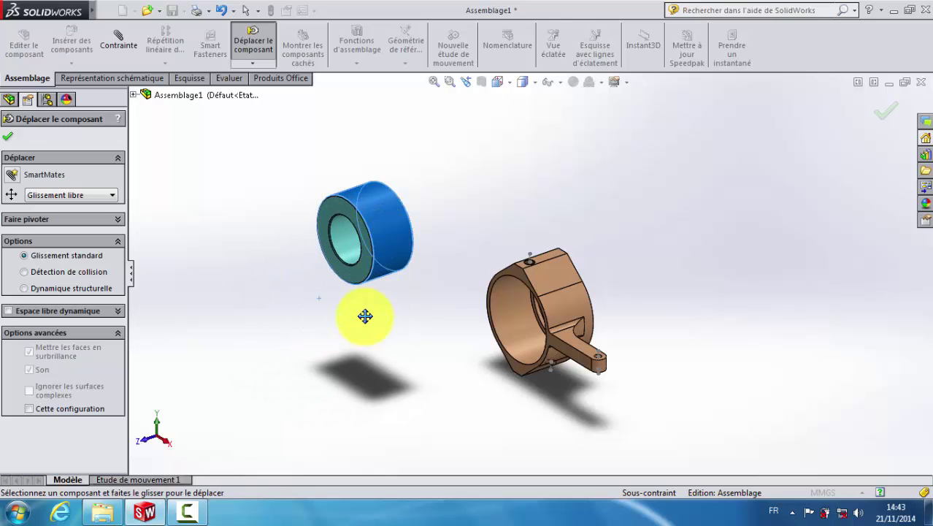
key(Escape)
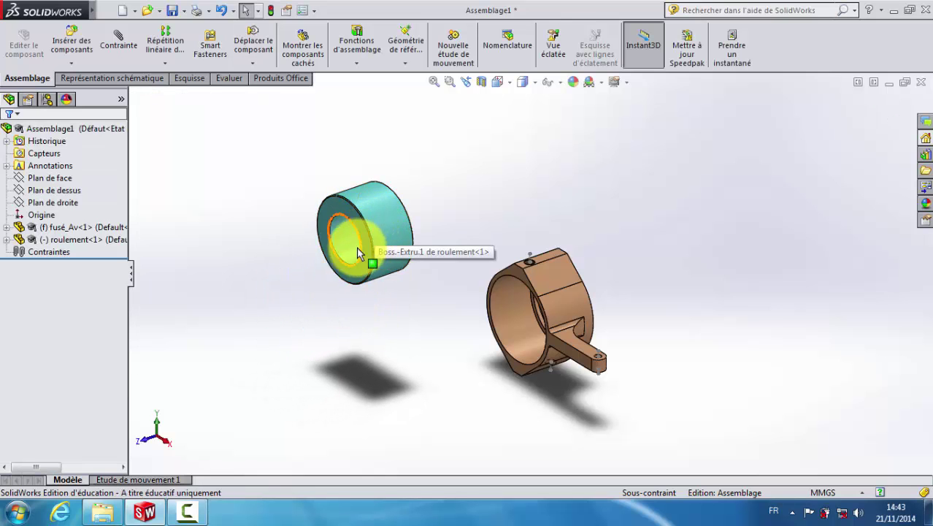
Add a concentric (Coaxiale) mate between the roulement's outer cylindrical face and the inner bore of fusé_Av
scroll(336, 245, down, 3)
scroll(504, 285, up, 3)
middle_drag(504, 285, 437, 244)
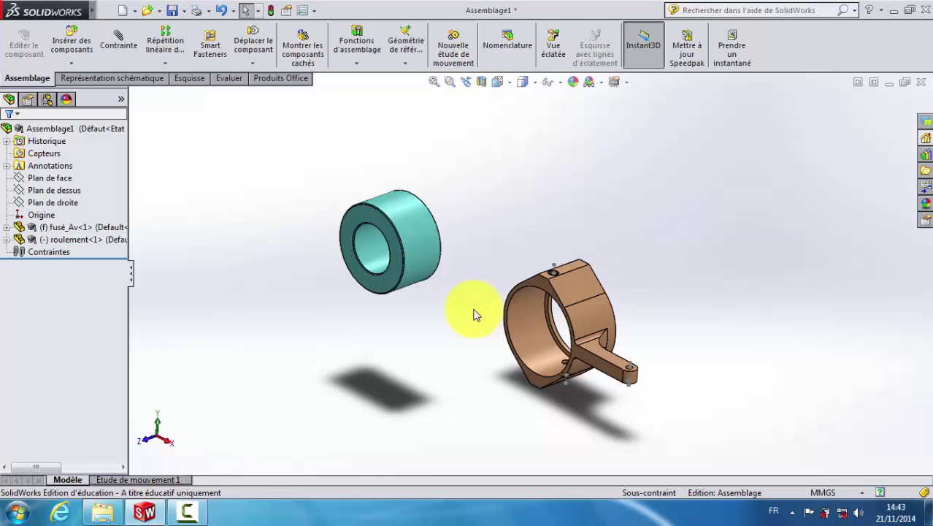
click(119, 44)
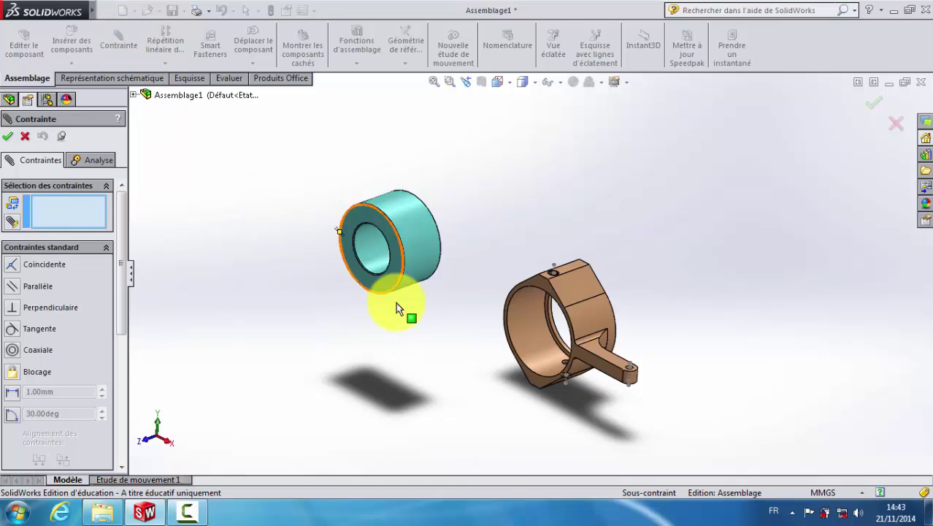
scroll(431, 338, down, 3)
scroll(458, 302, up, 1)
scroll(487, 167, down, 2)
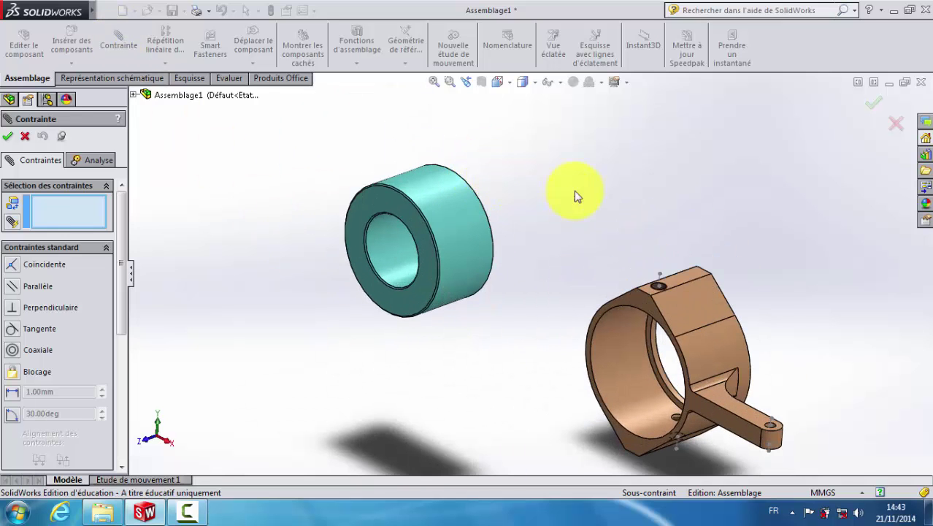
click(443, 197)
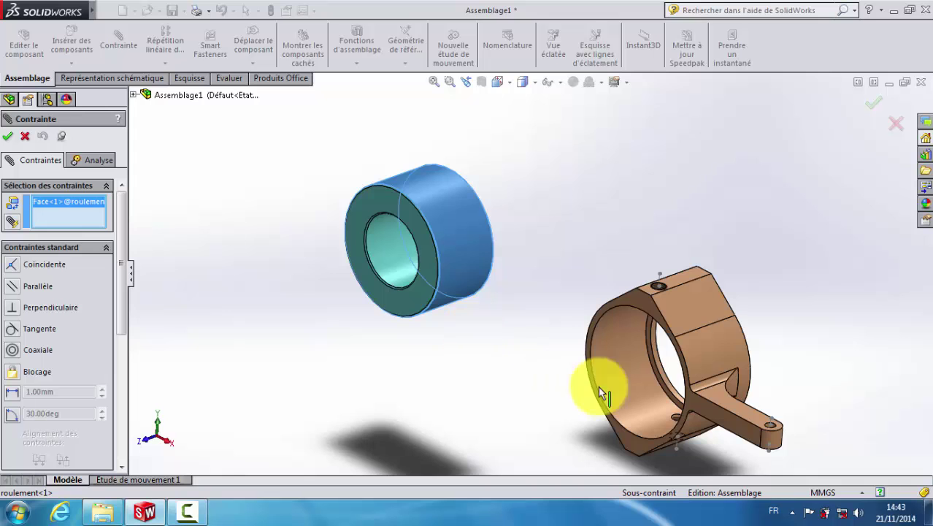
click(612, 371)
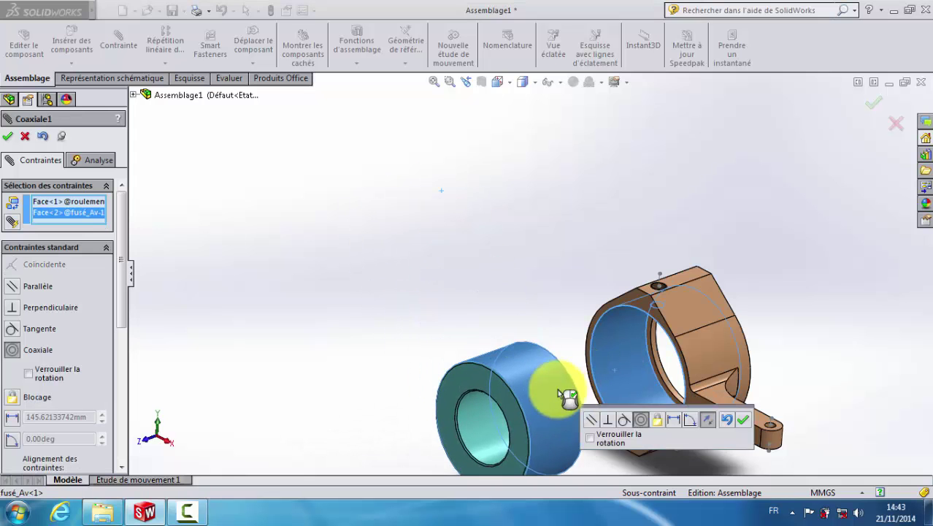
scroll(521, 323, up, 5)
scroll(569, 365, down, 3)
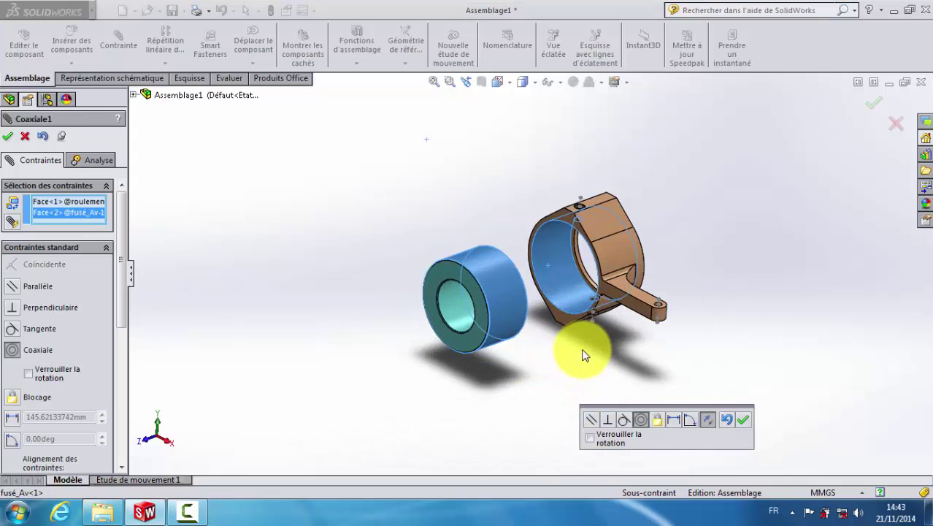
scroll(581, 355, down, 2)
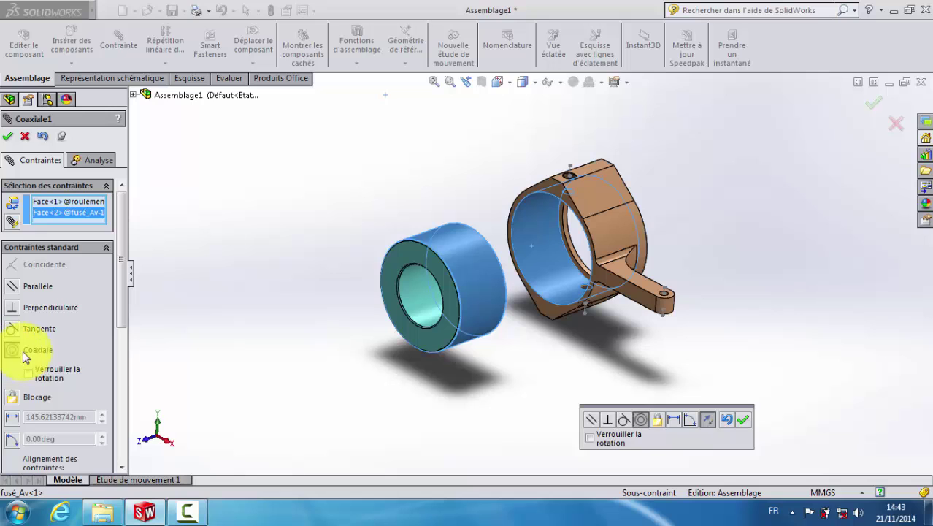
click(745, 421)
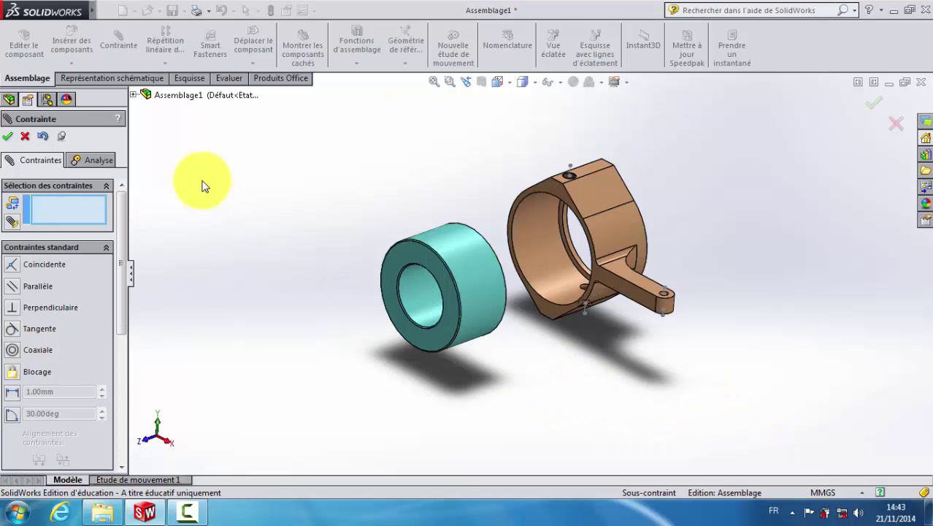
Add a coincident (Coïncidente) mate between the roulement's rear flat face and the shoulder inside the fusé_Av bore
middle_drag(608, 376, 687, 308)
click(525, 229)
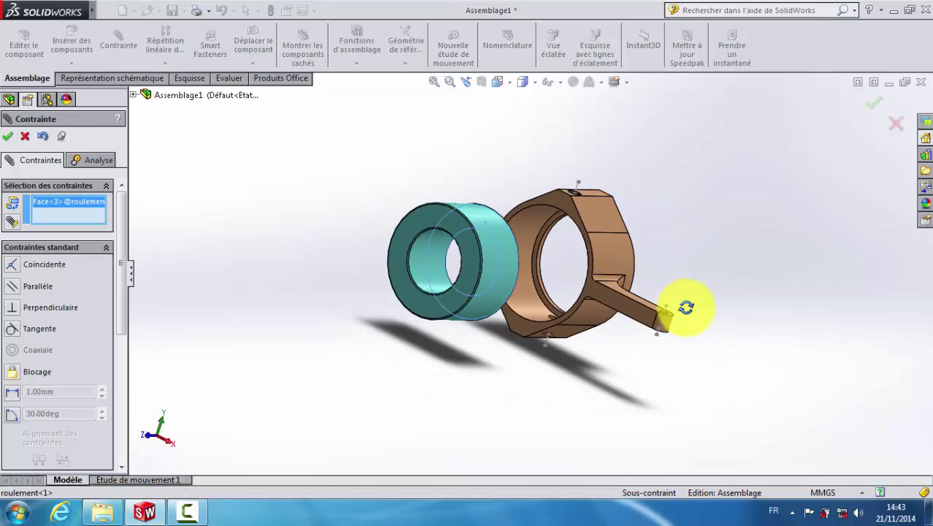
scroll(577, 241, down, 5)
scroll(544, 223, down, 3)
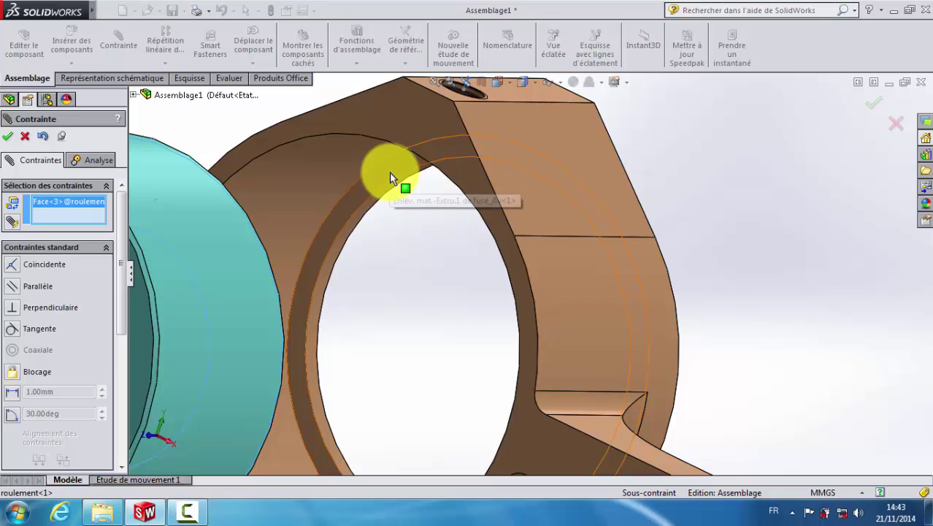
click(388, 169)
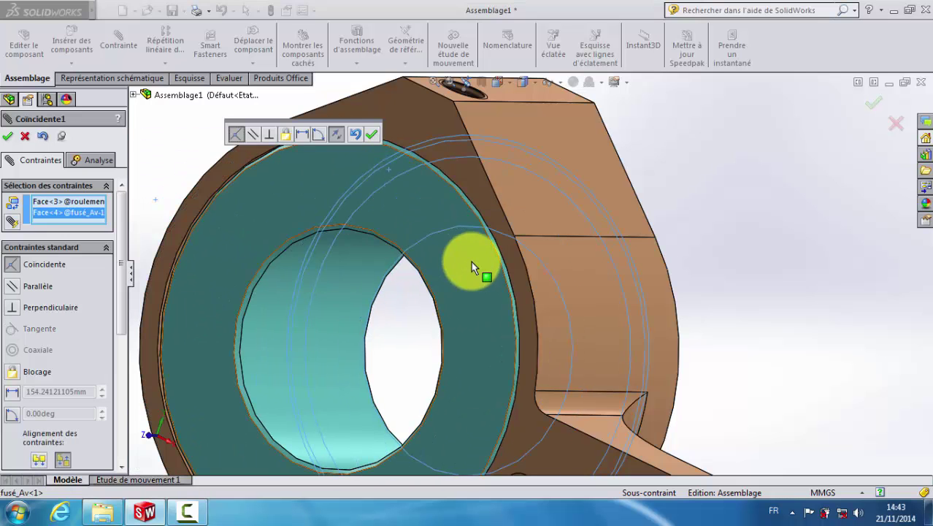
scroll(472, 261, up, 3)
scroll(471, 260, up, 2)
middle_drag(594, 302, 632, 231)
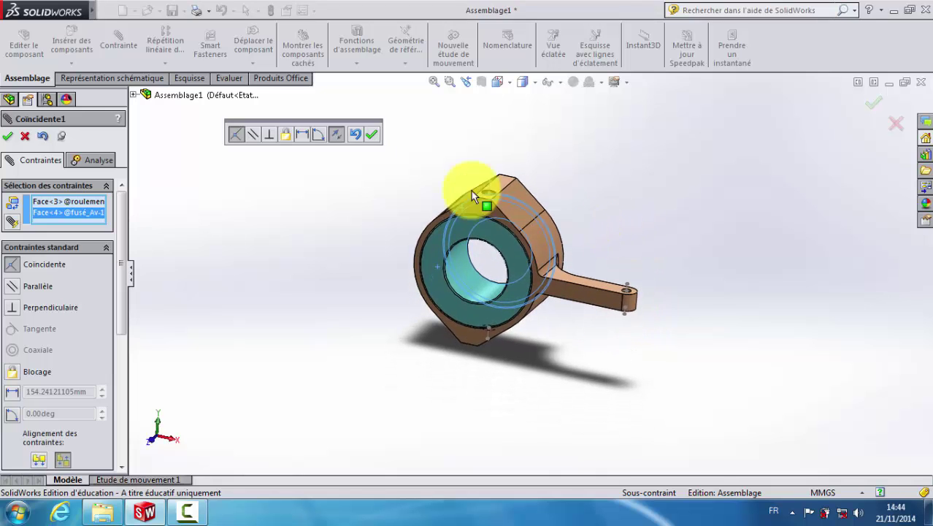
click(372, 136)
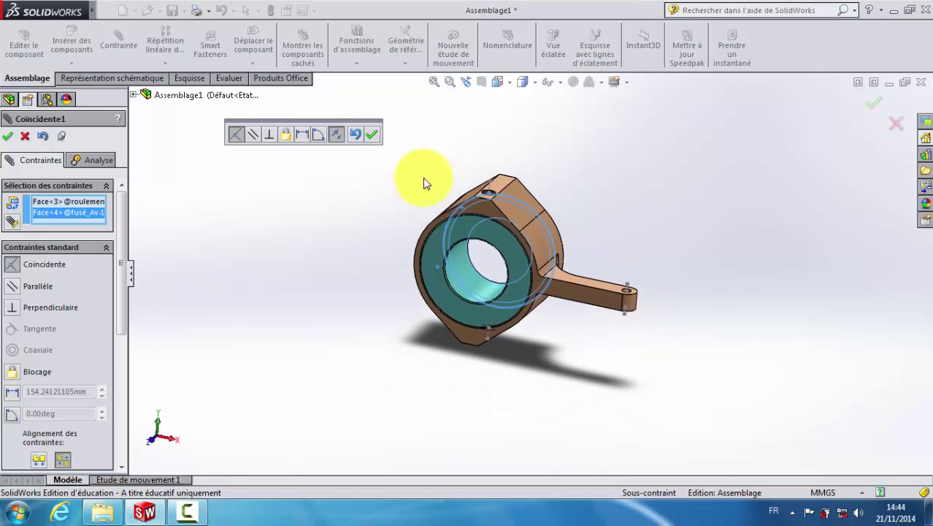
Accept the coincident mate that seats the roulement in the fusé_Av bore and finish the mate command
middle_drag(374, 202, 442, 209)
scroll(522, 260, down, 3)
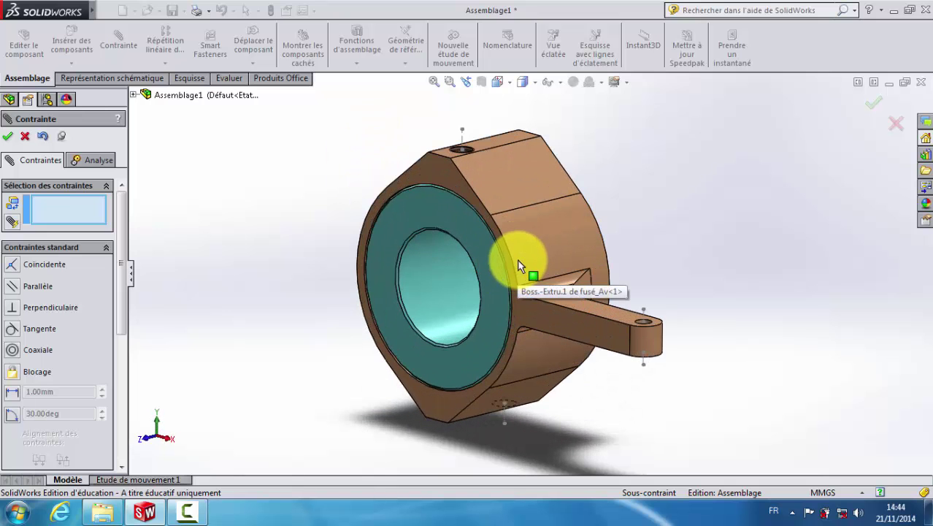
click(400, 310)
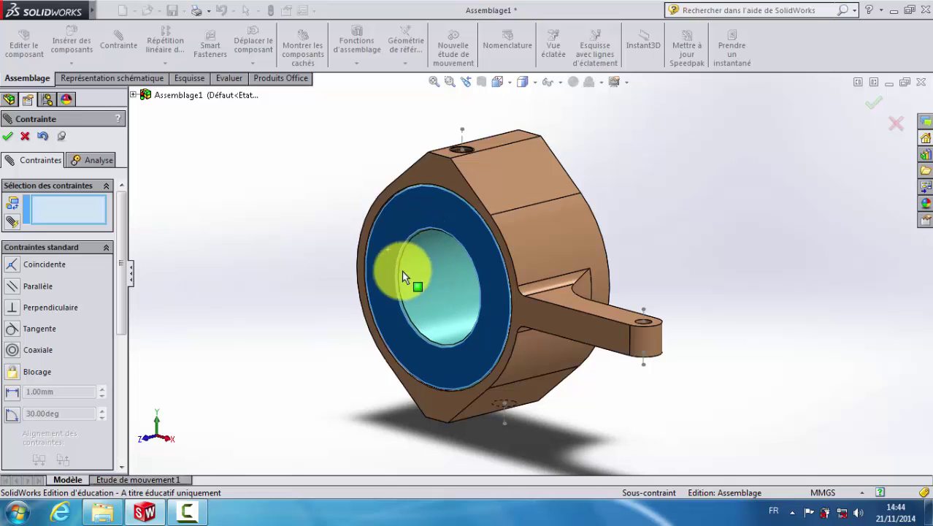
scroll(344, 286, up, 3)
middle_drag(344, 286, 376, 277)
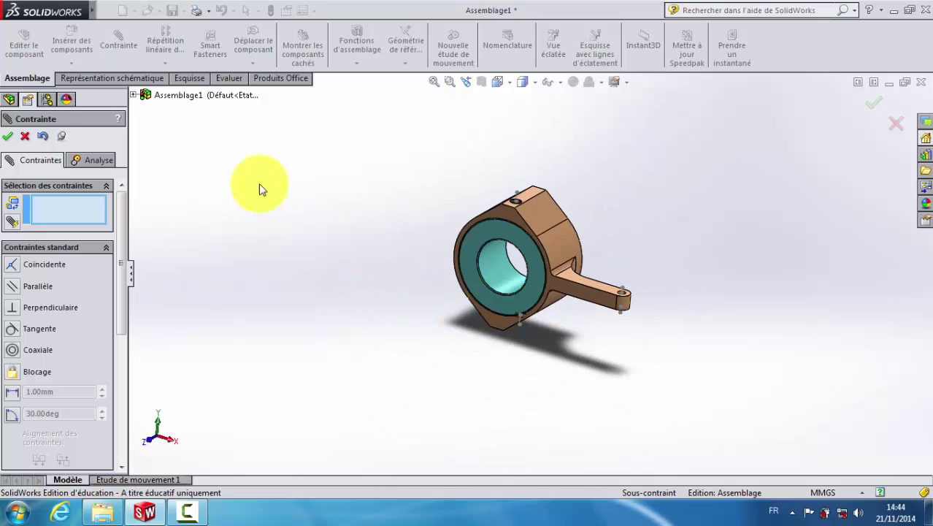
click(7, 135)
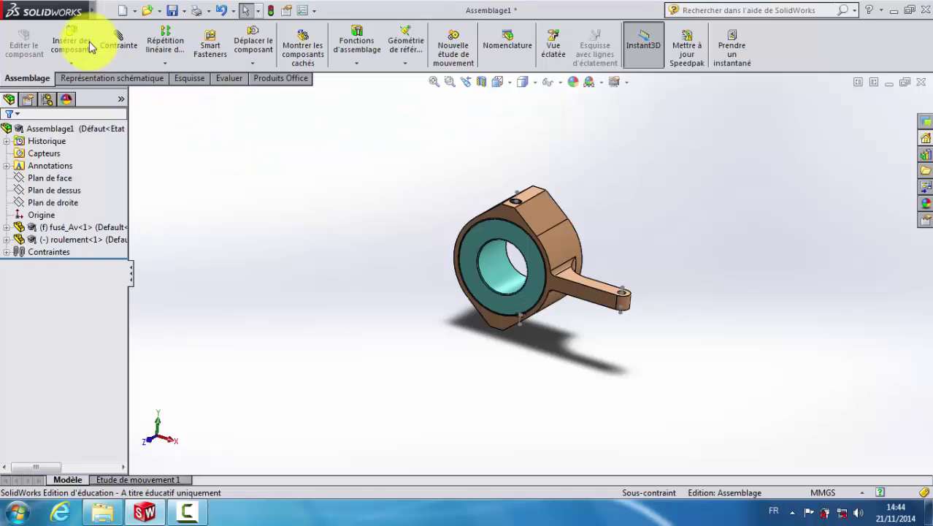
Insert the moyeu_1 part from the Base1_new folder and place it in free space beside fusé_Av
click(73, 41)
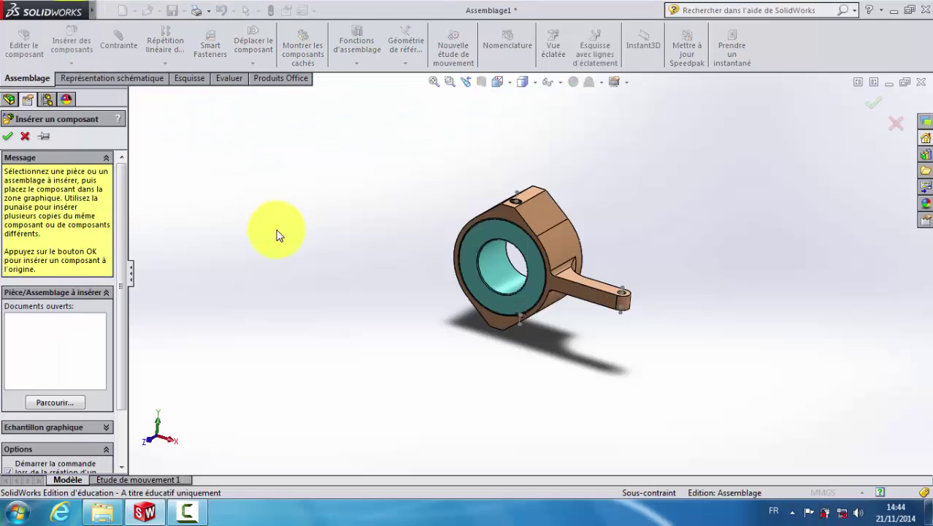
click(59, 402)
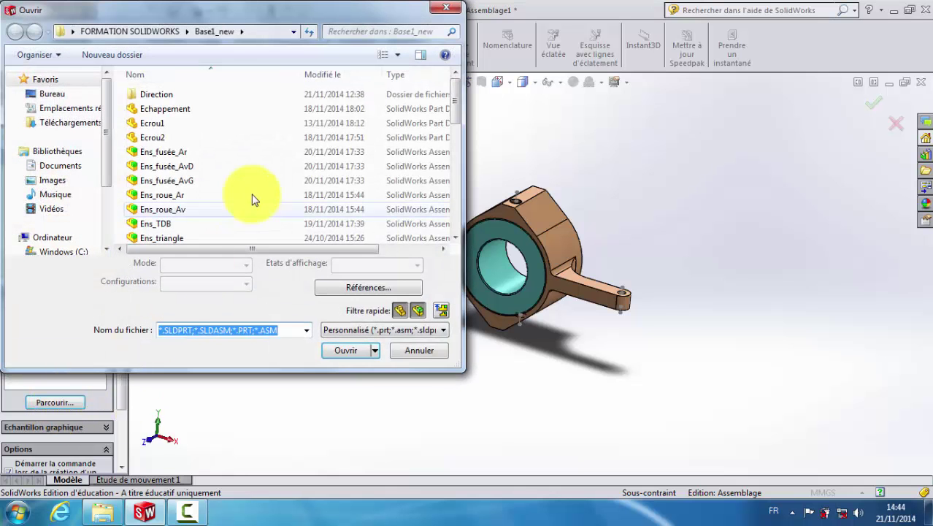
scroll(456, 164, down, 2)
mouse_move(456, 160)
mouse_down()
mouse_move(454, 205)
mouse_move(454, 128)
mouse_move(455, 150)
mouse_up()
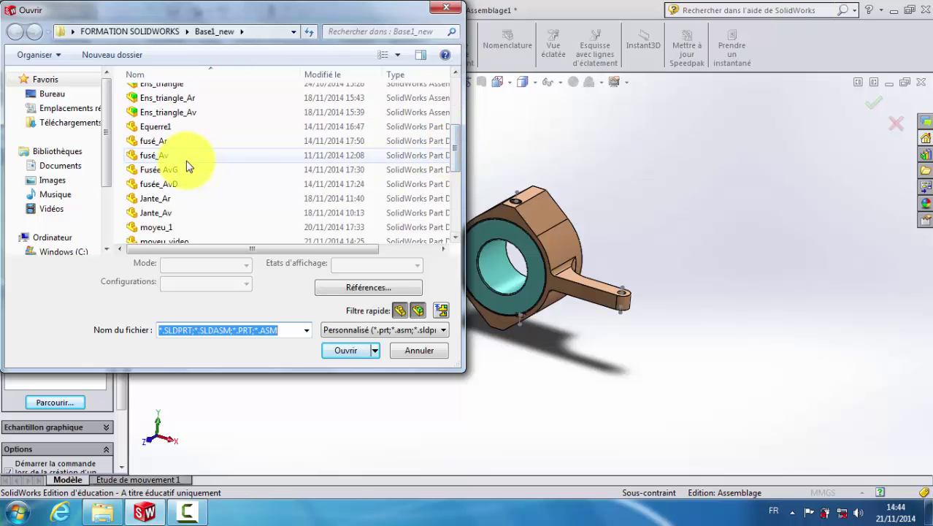
drag(454, 142, 454, 184)
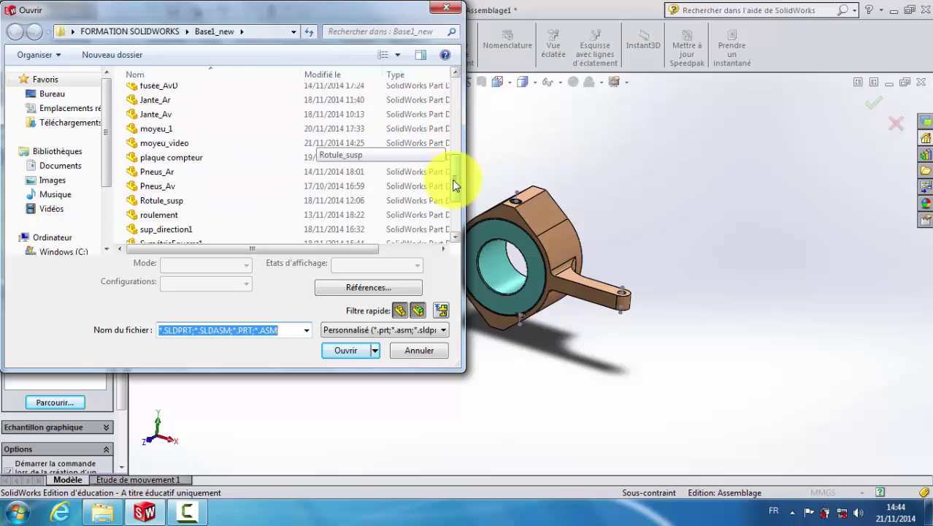
click(165, 133)
click(346, 351)
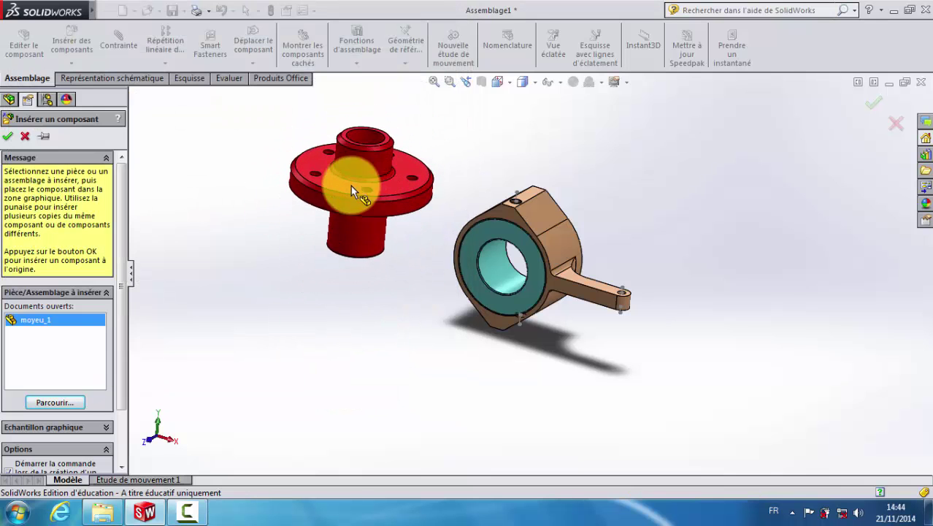
click(330, 191)
Set up a concentric (Coaxiale) mate between moyeu_1's long cylindrical shaft face and the roulement's inner bore
middle_drag(407, 251, 367, 225)
scroll(372, 241, down, 3)
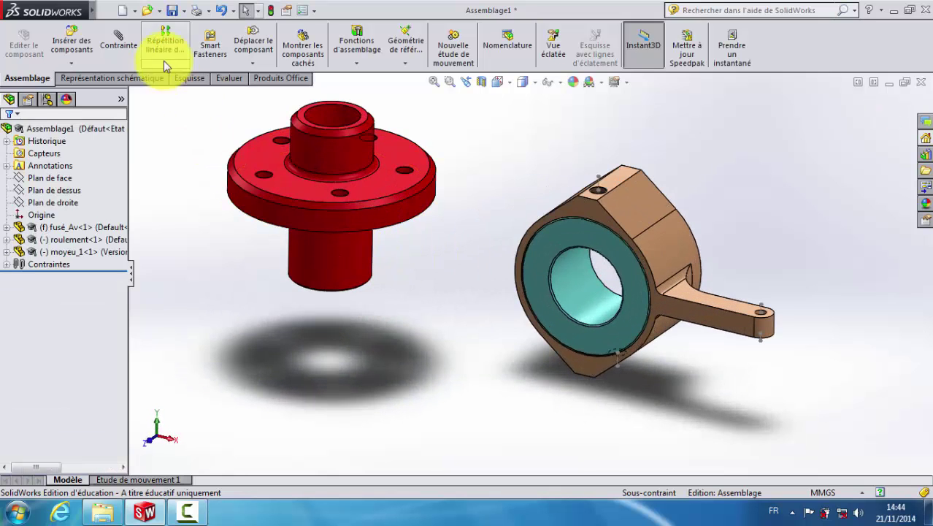
click(118, 44)
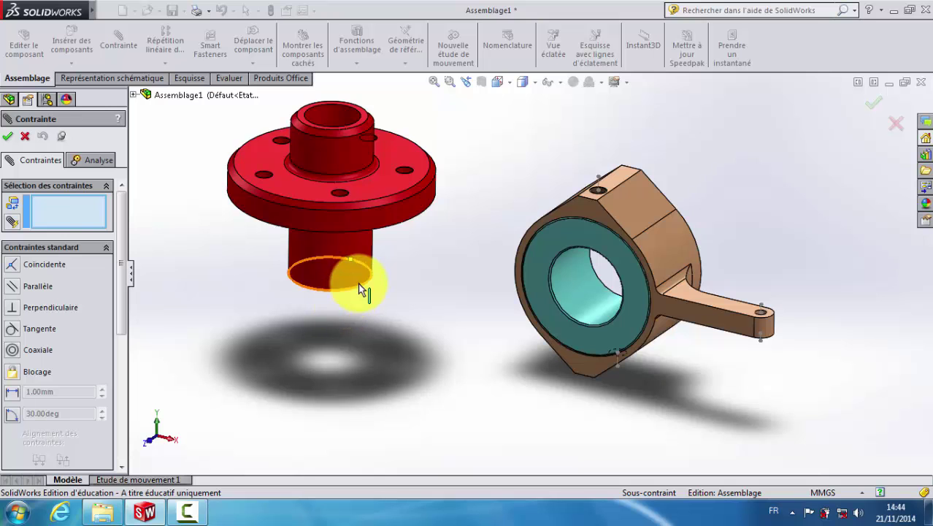
click(351, 253)
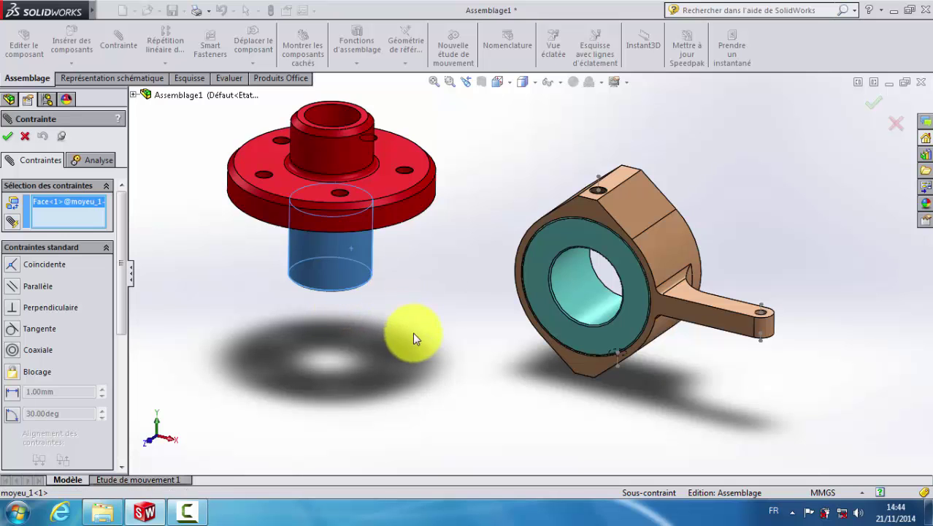
click(574, 298)
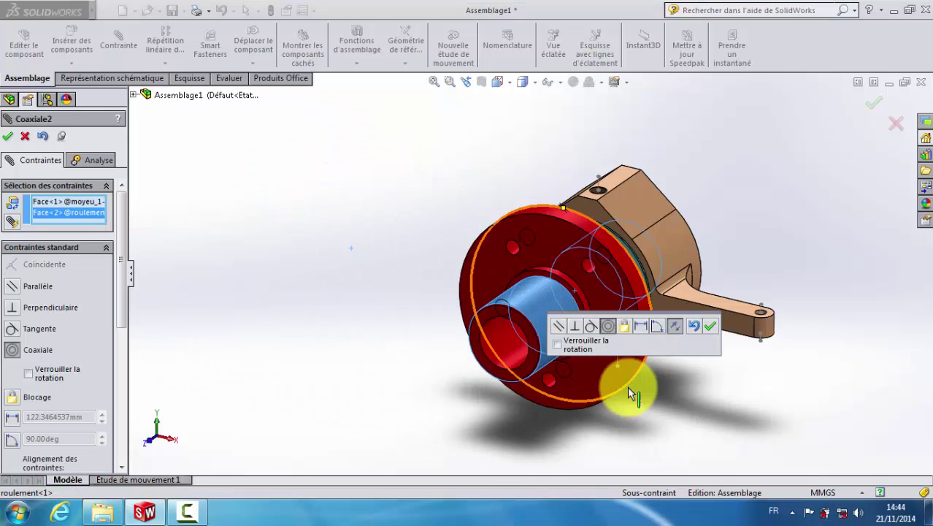
Flip the concentric mate's alignment so moyeu_1's long shaft points into the roulement, and accept the mate
middle_drag(566, 380, 401, 321)
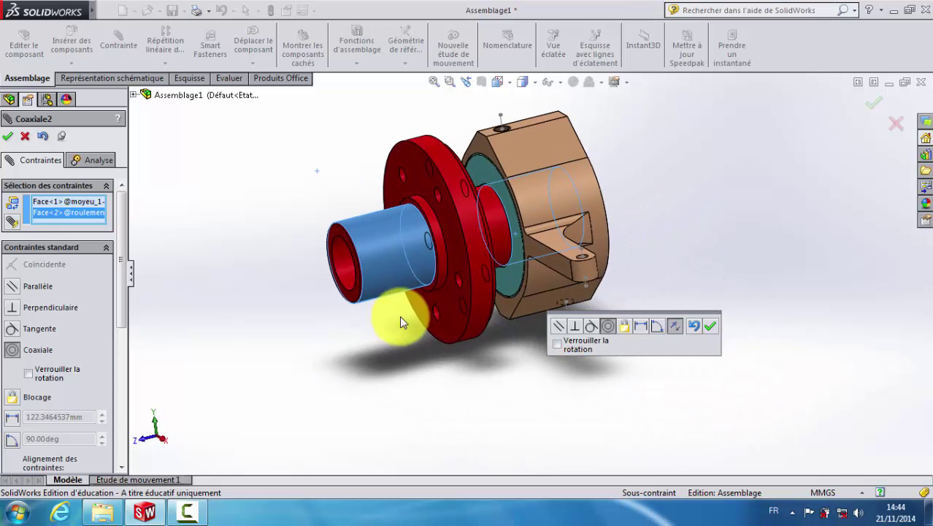
middle_drag(422, 358, 447, 344)
drag(436, 361, 427, 364)
click(390, 254)
mouse_move(417, 335)
middle_down()
mouse_move(385, 327)
mouse_move(418, 332)
mouse_move(408, 333)
middle_up()
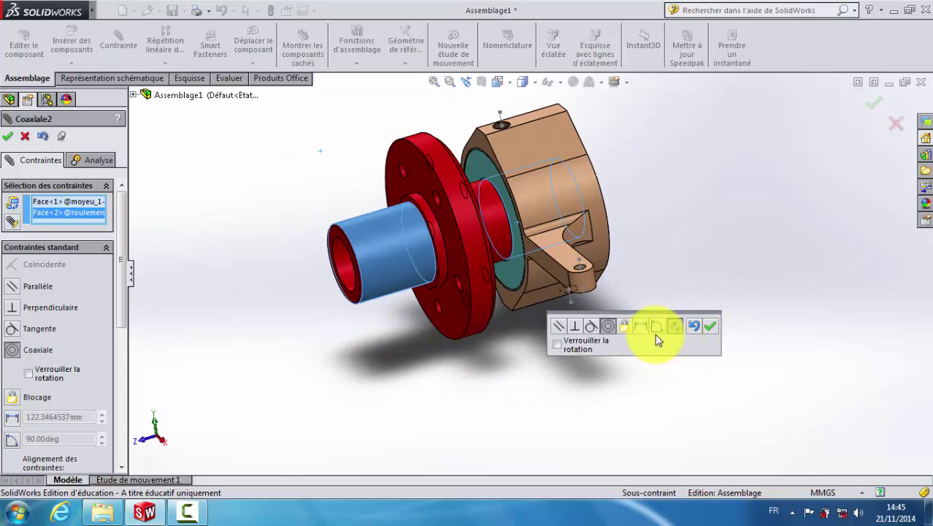
click(676, 327)
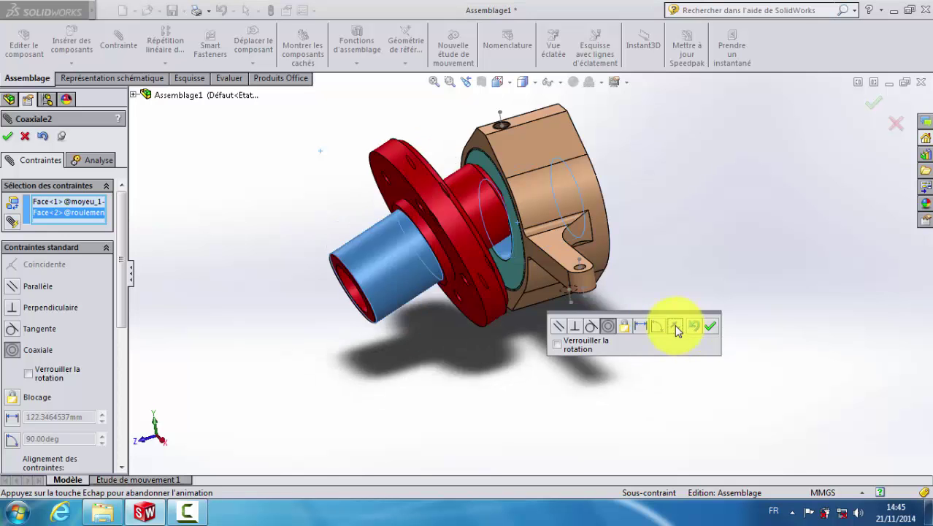
middle_drag(510, 365, 541, 407)
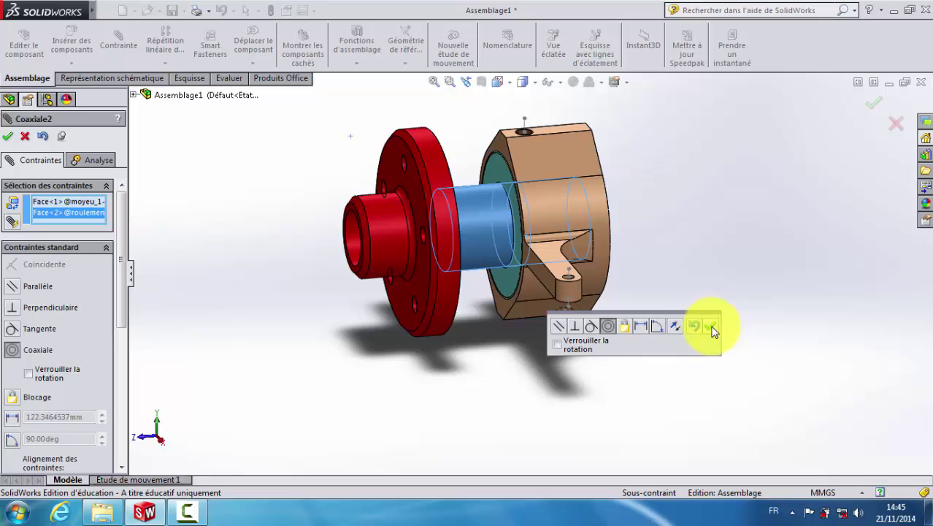
click(712, 328)
Add a coincident (Coïncidente) mate between moyeu_1's narrow ring-shaped shoulder face and the roulement's front flat face, and finish the mate command
middle_drag(648, 340, 511, 329)
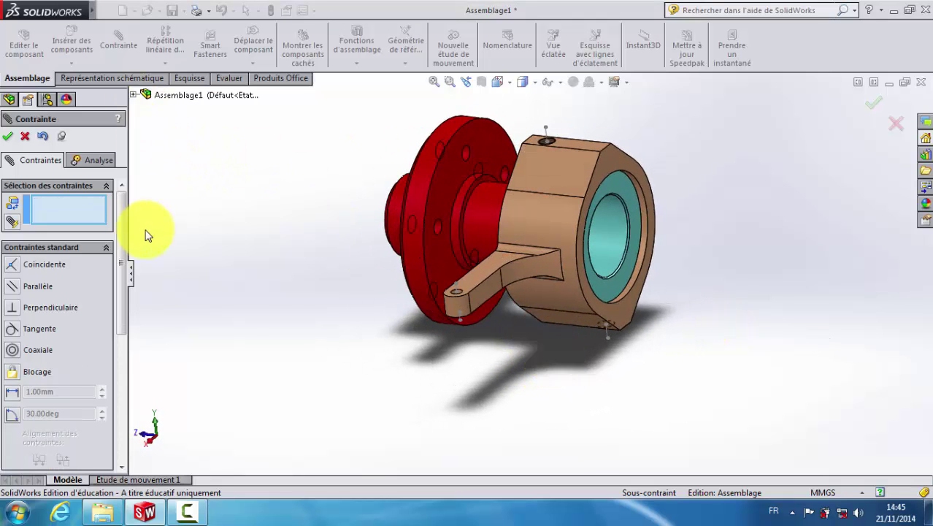
scroll(459, 285, down, 8)
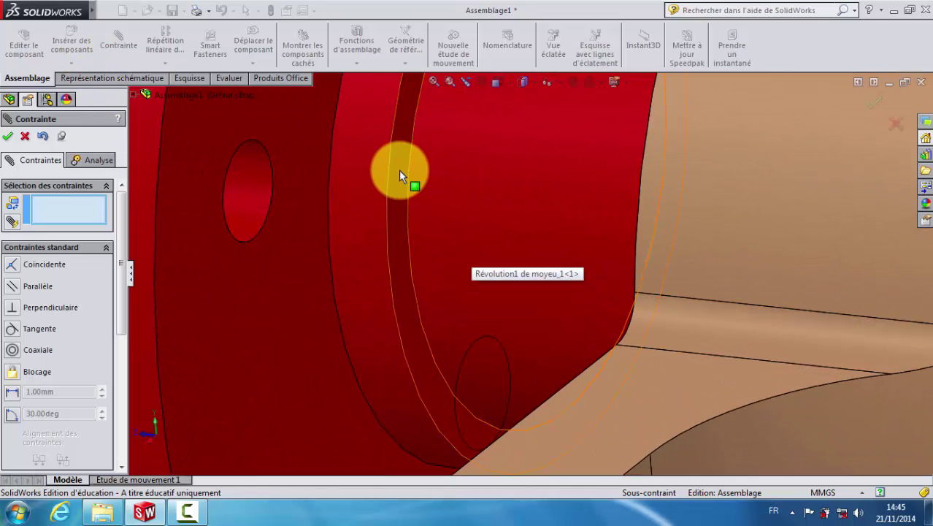
click(398, 174)
scroll(415, 203, up, 4)
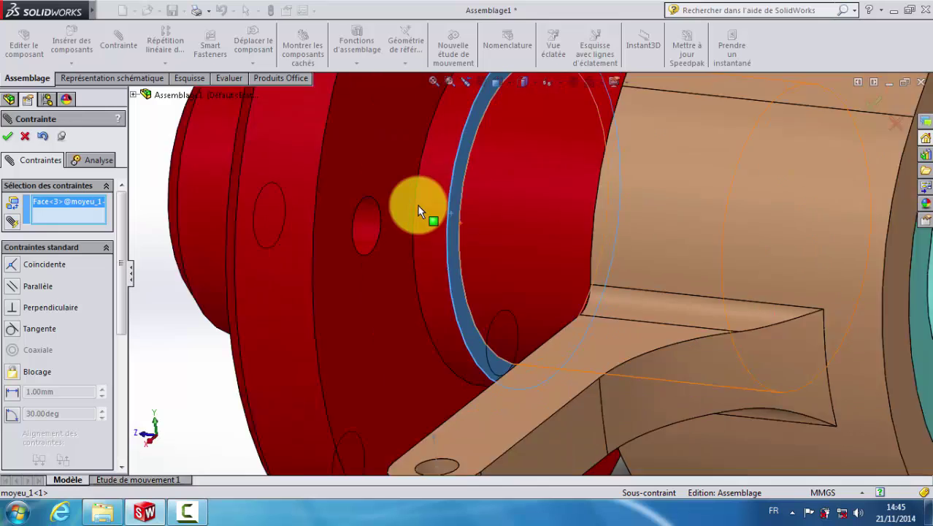
scroll(417, 210, up, 5)
middle_drag(417, 208, 585, 214)
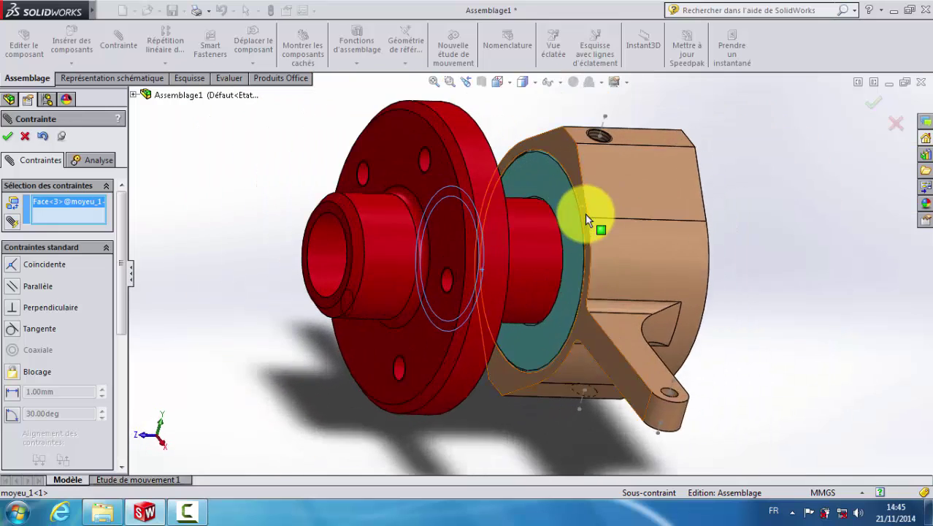
scroll(540, 218, down, 3)
click(540, 217)
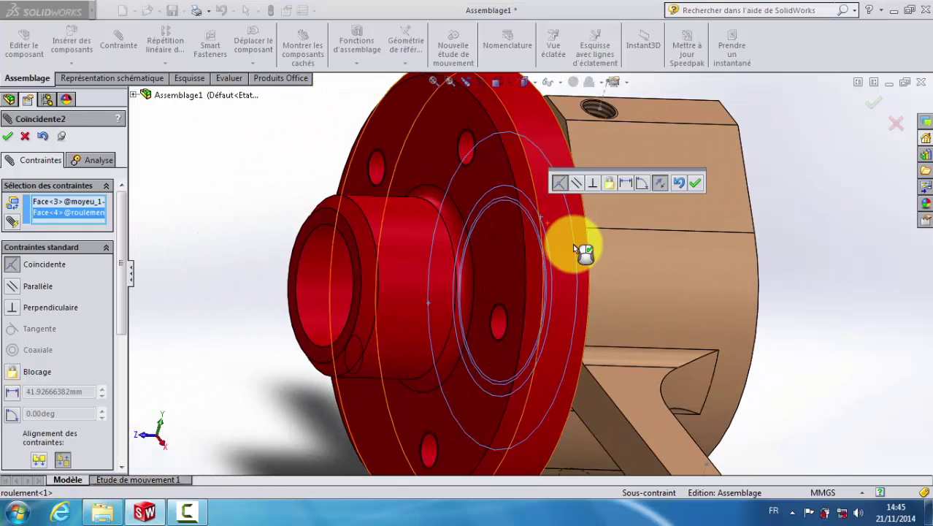
scroll(573, 244, up, 3)
middle_drag(563, 240, 511, 214)
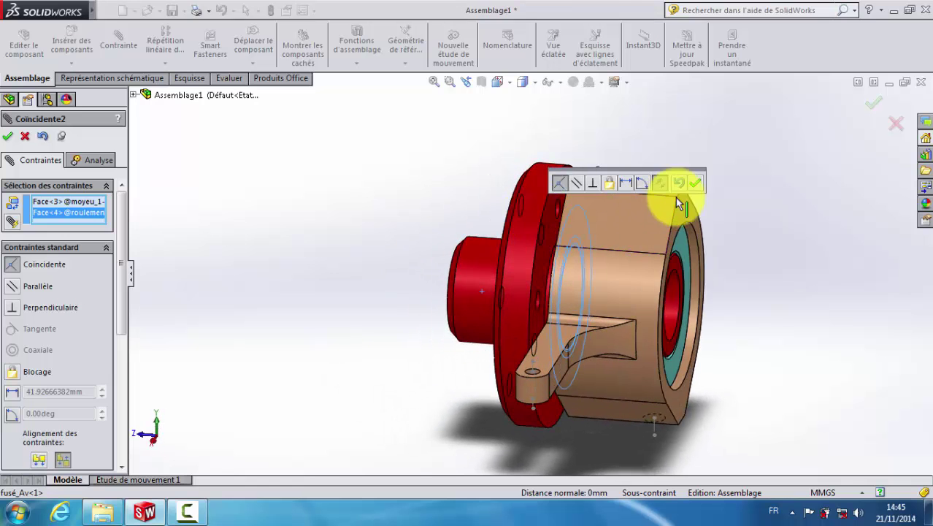
click(696, 183)
middle_drag(636, 261, 576, 259)
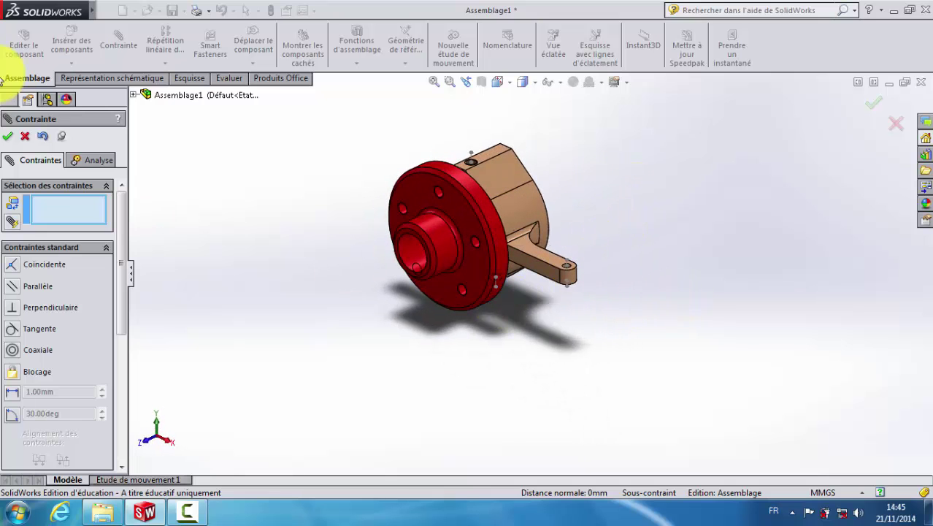
click(6, 137)
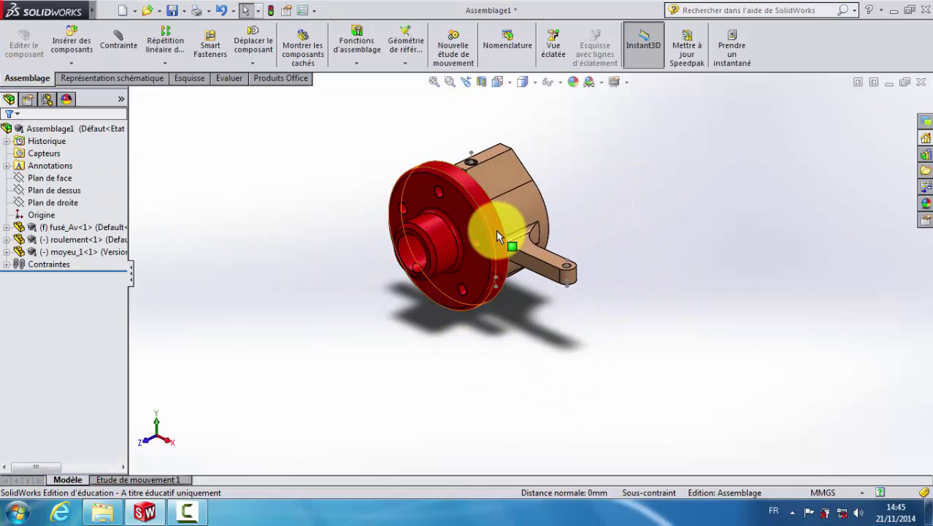
Turn moyeu_1 about its axis by its flange rim to test its remaining rotation in the roulement
drag(501, 272, 547, 285)
middle_drag(547, 285, 575, 362)
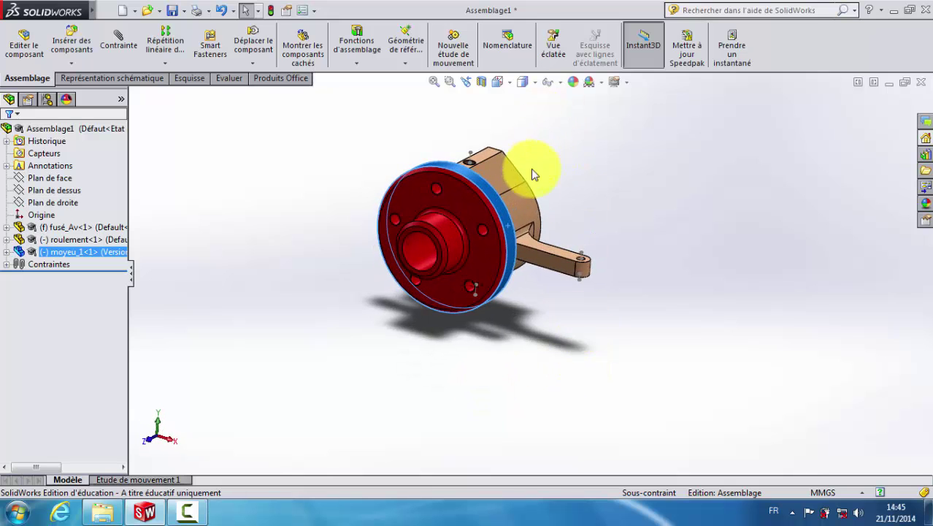
ctrl+middle_drag(532, 175, 524, 221)
click(559, 218)
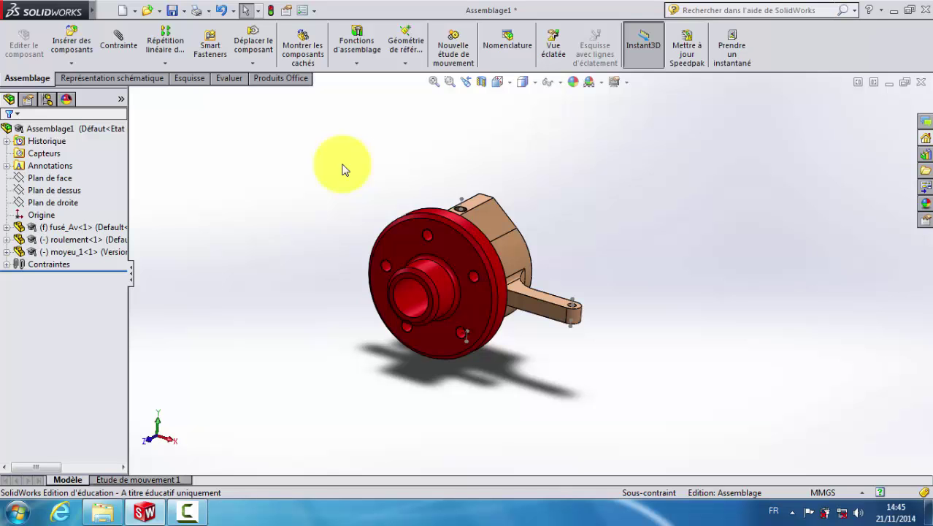
scroll(503, 278, down, 3)
scroll(494, 285, up, 1)
middle_drag(495, 285, 466, 266)
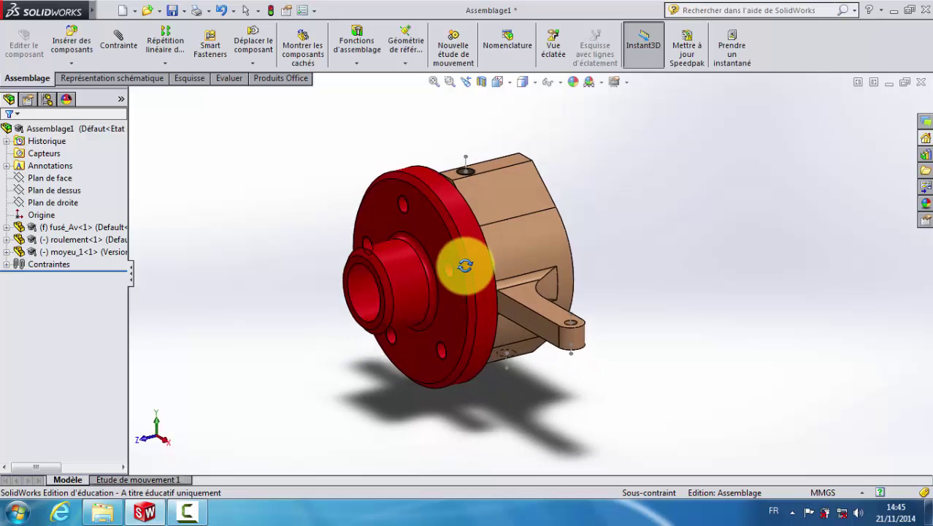
middle_drag(497, 300, 519, 259)
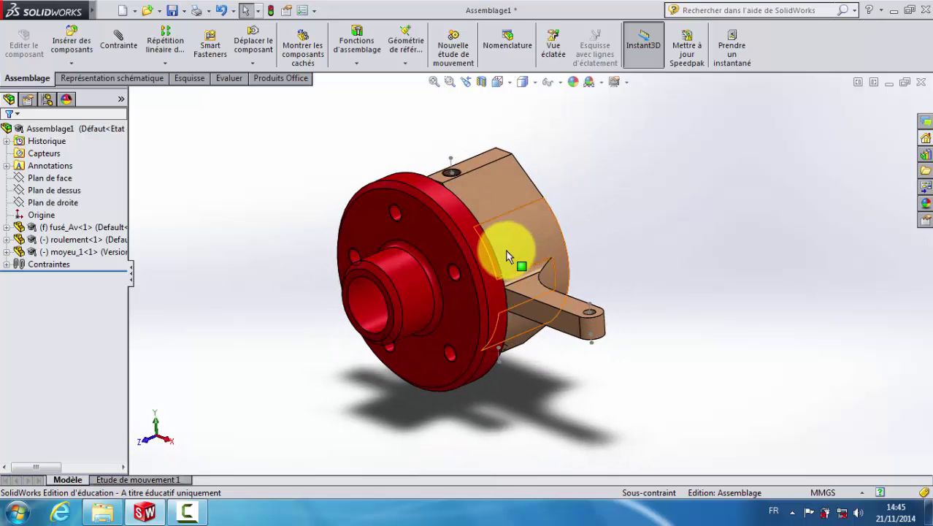